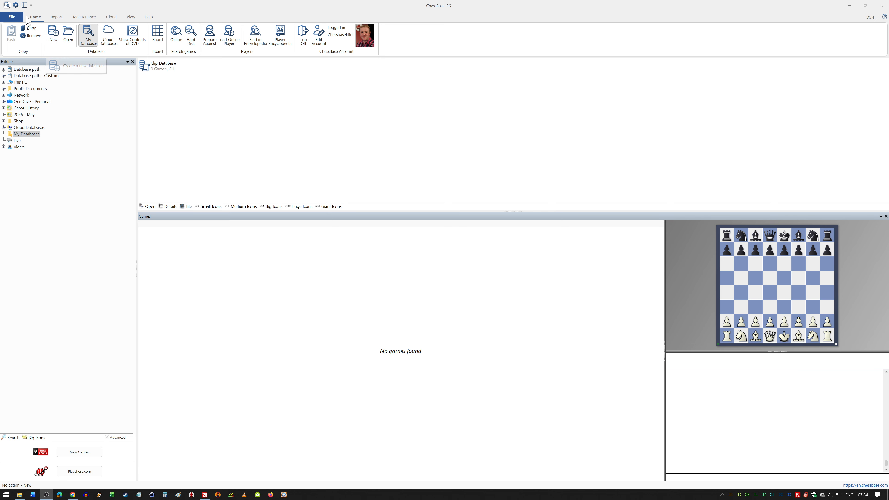
click(12, 17)
mouse_move(16, 32)
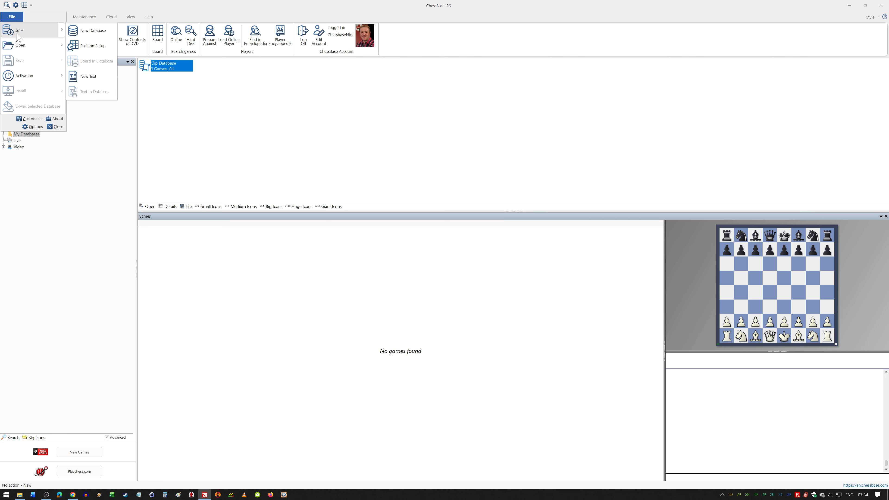
click(121, 3)
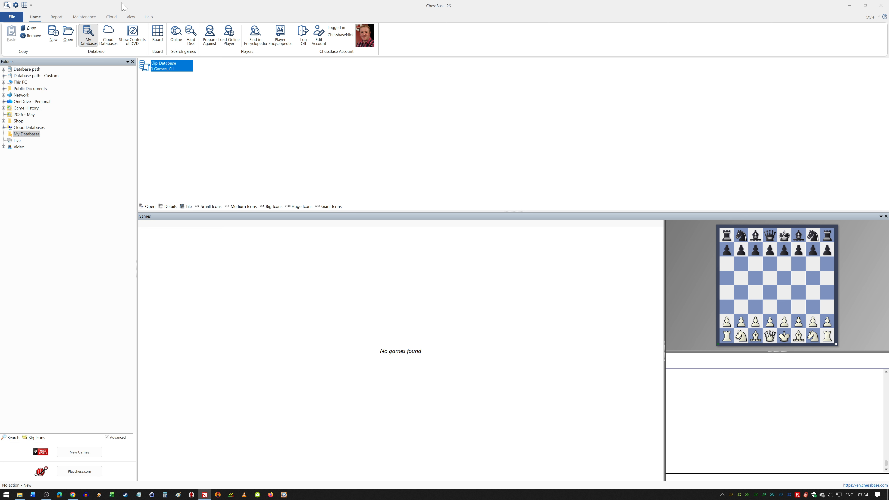
Create a 2CBH-format database named New Database in the Bases folder and select it
click(53, 33)
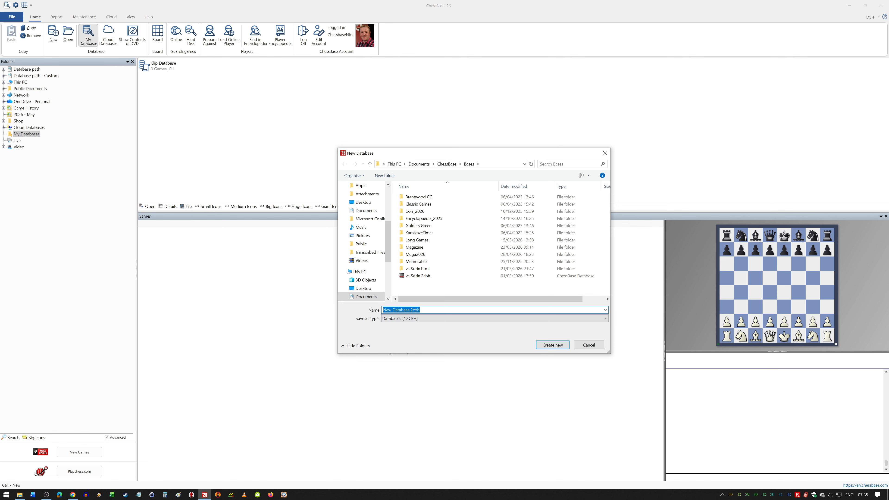
click(409, 310)
key(ctrl+Left)
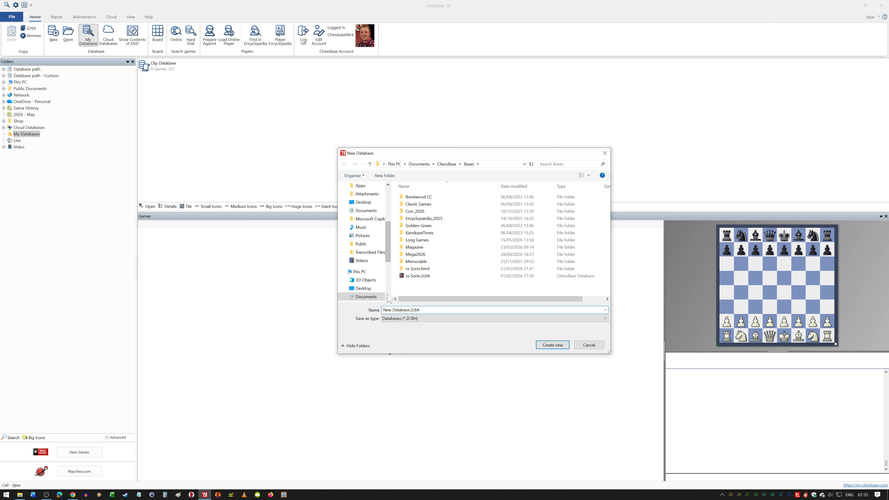
drag(410, 310, 382, 310)
click(405, 319)
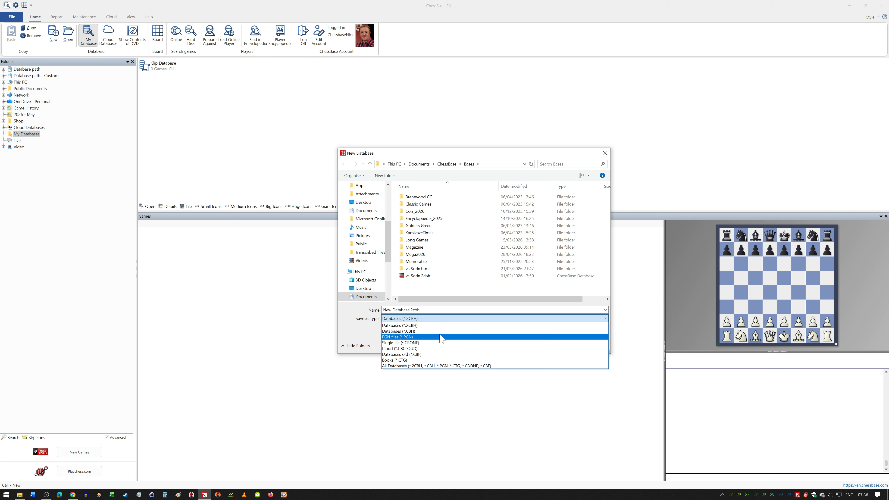
click(450, 326)
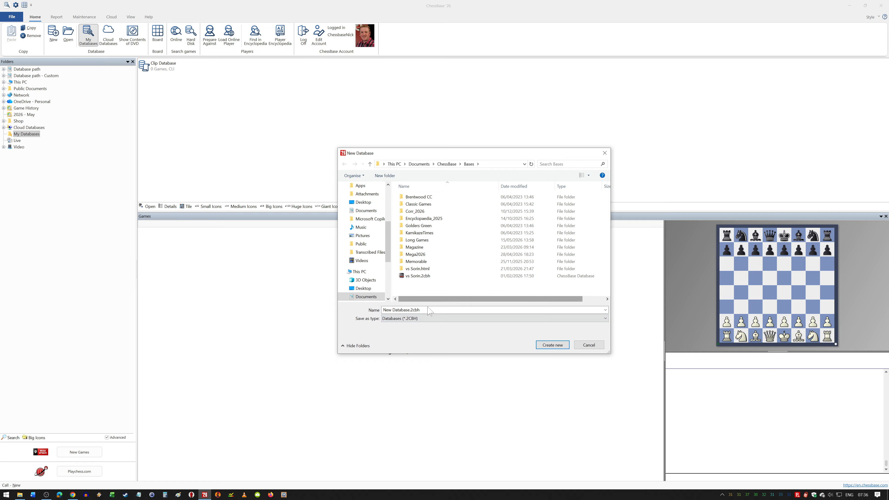
click(549, 346)
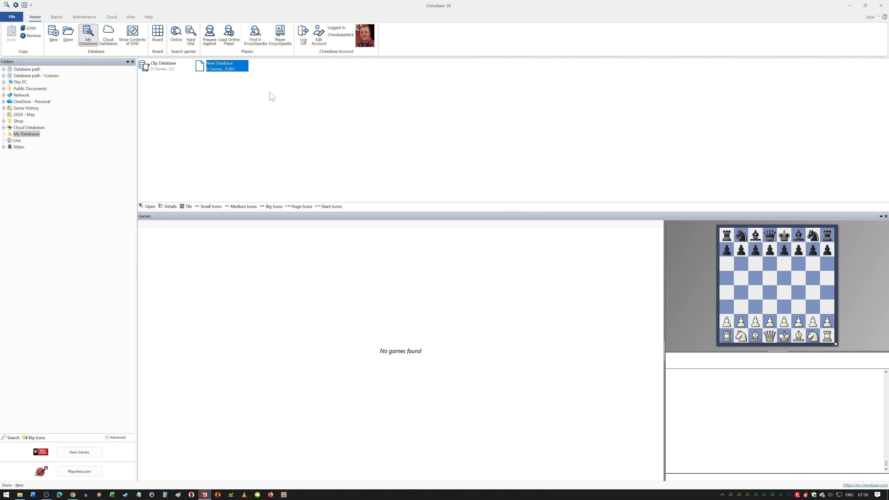
click(208, 70)
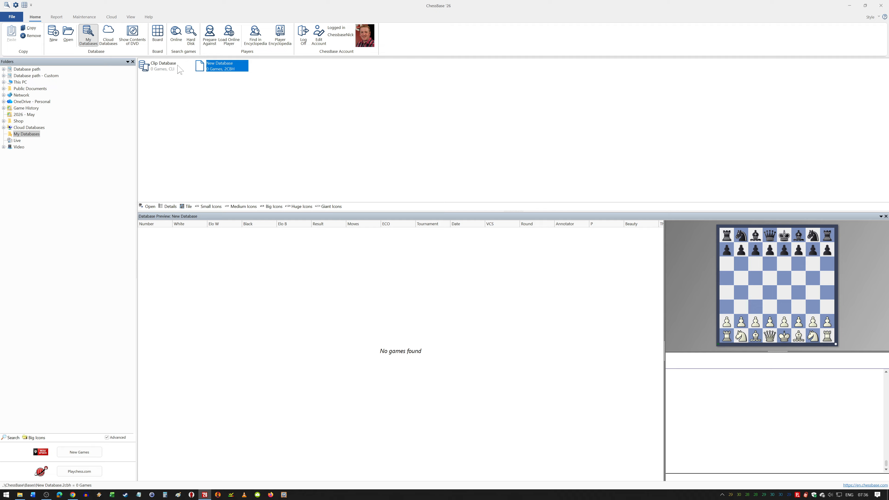
On a new board, enter 1.b4 e5 2.Bb2 Bxb4 3.Bxe5 Nf6 4.Nc3 0-0 5.Bxf6 Qxf6 6.Nd5 Qd6 from the openings book
click(157, 34)
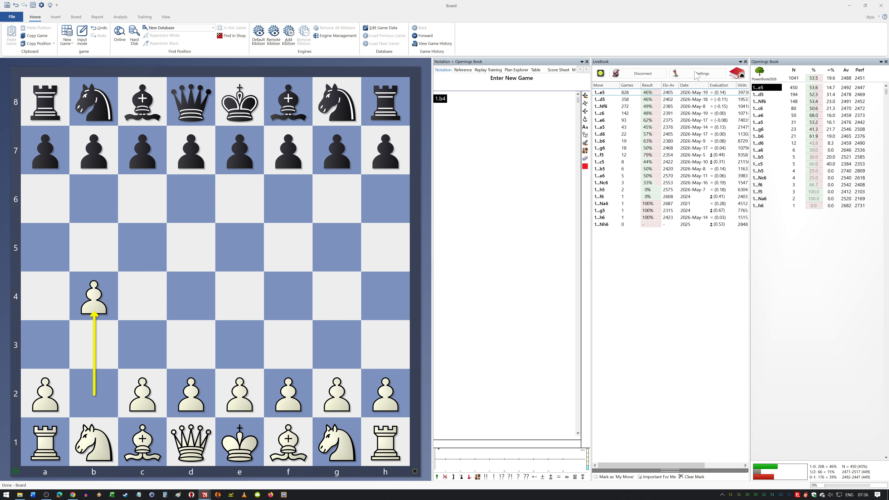
click(759, 89)
click(759, 88)
click(760, 88)
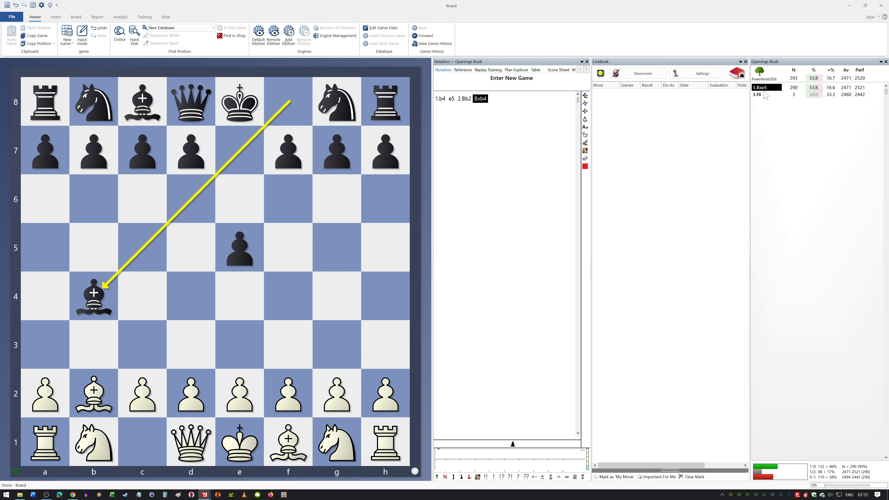
click(763, 88)
click(765, 88)
click(765, 90)
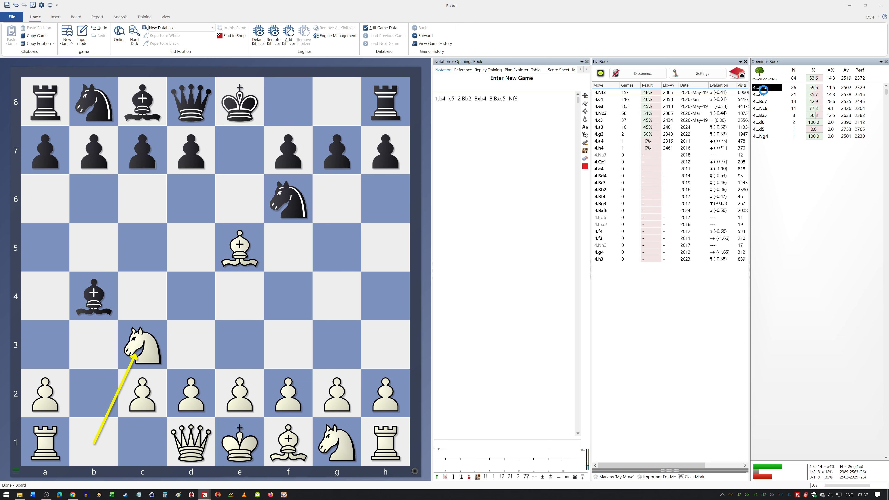
click(765, 89)
click(765, 90)
click(765, 89)
click(765, 89)
click(765, 89)
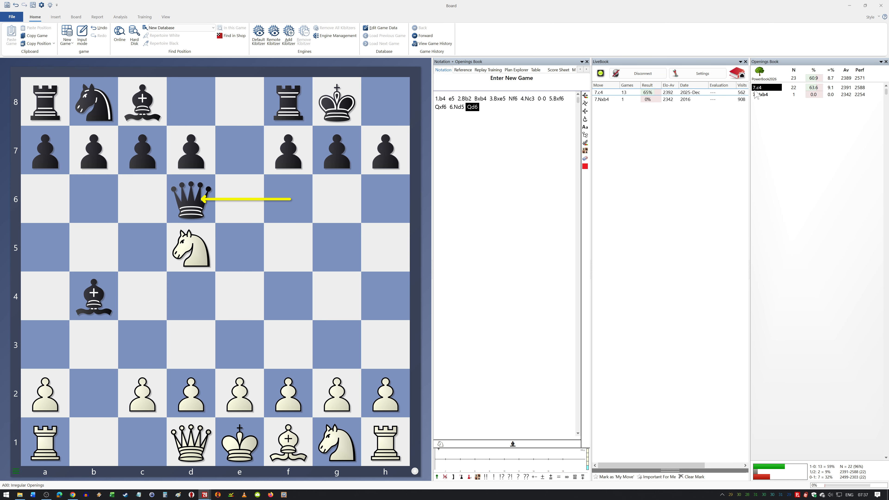
click(12, 17)
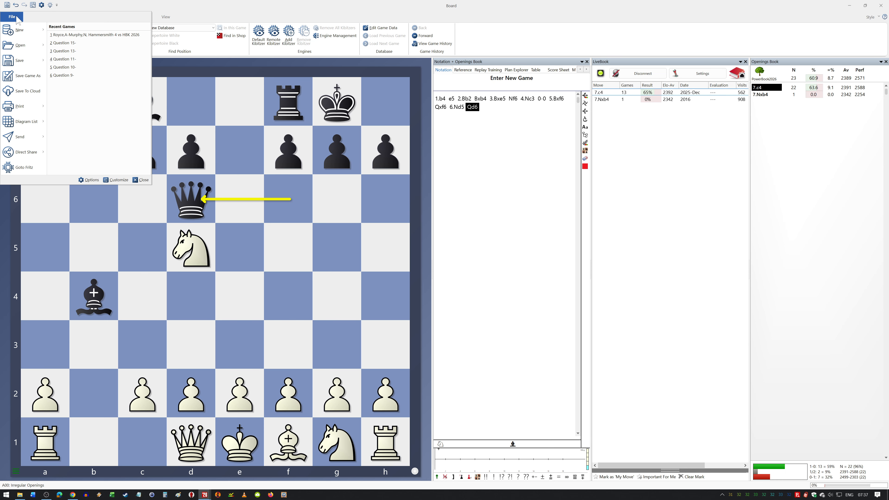
click(27, 76)
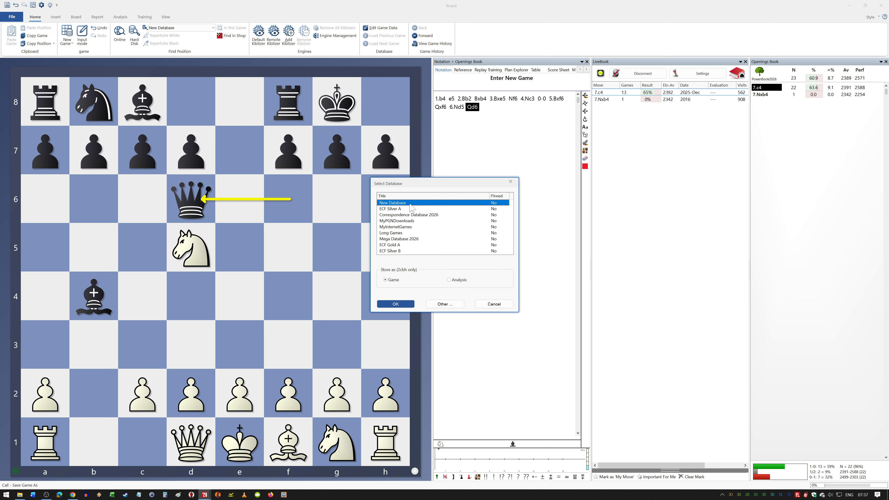
click(444, 304)
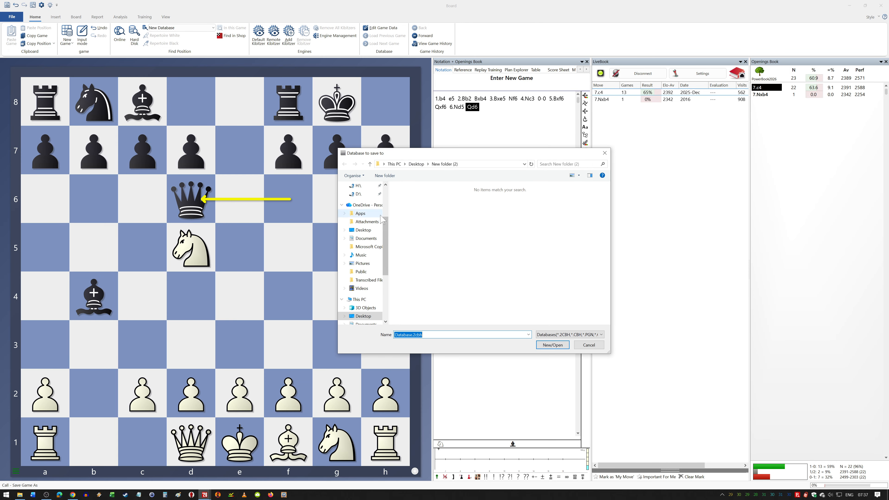
click(595, 346)
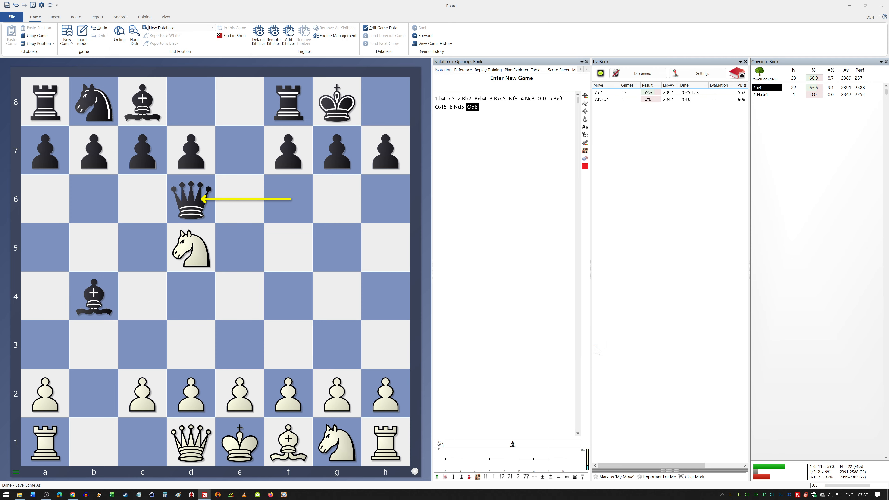
Save the entered line as a game in New Database with the default game data, and close the board window
click(16, 18)
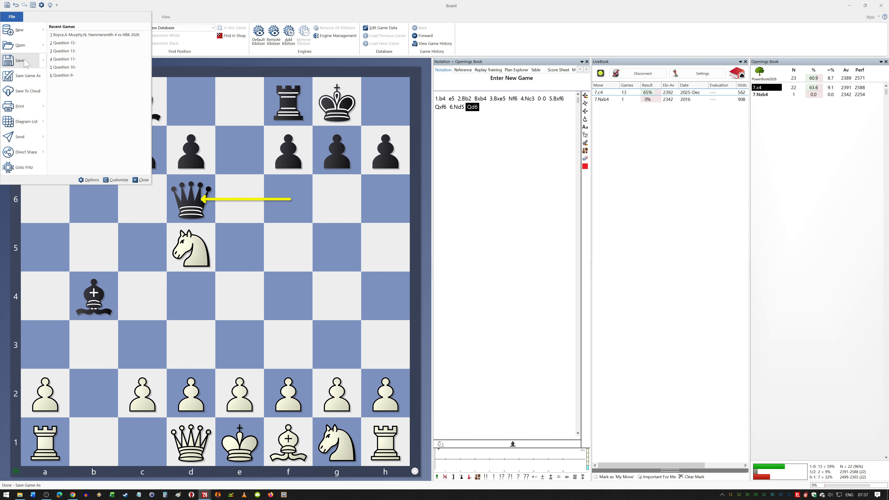
click(35, 78)
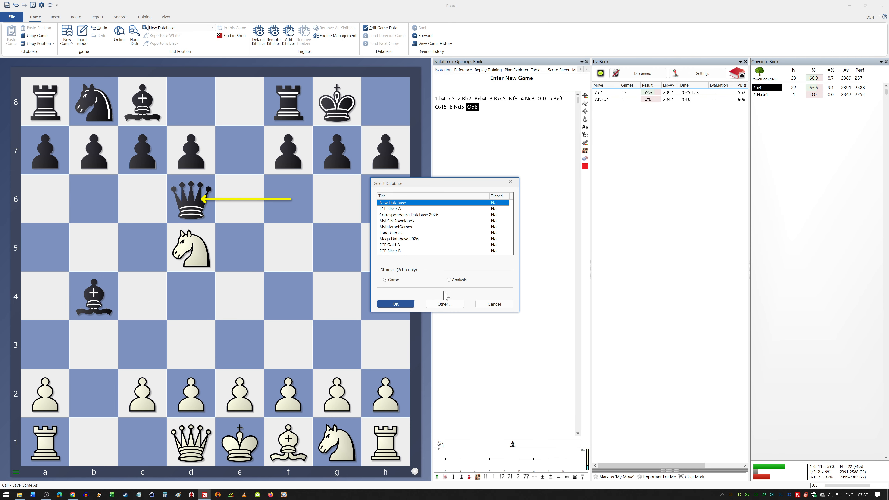
click(392, 305)
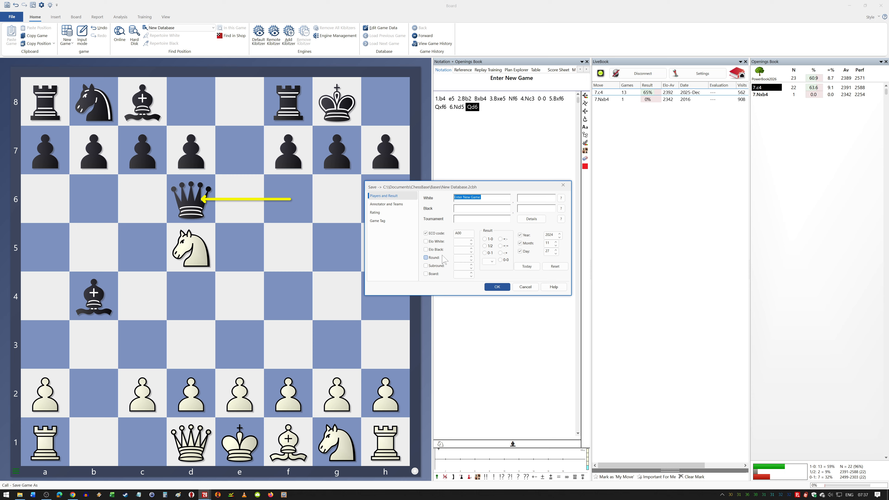
click(387, 204)
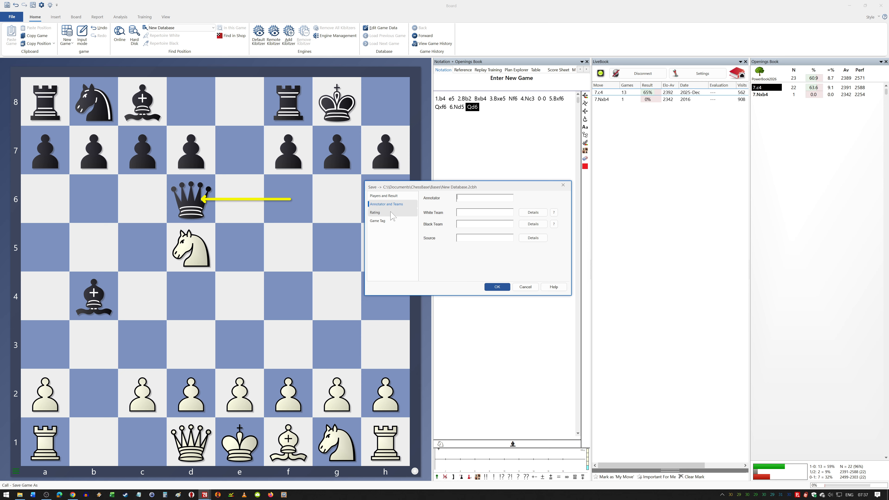
click(378, 220)
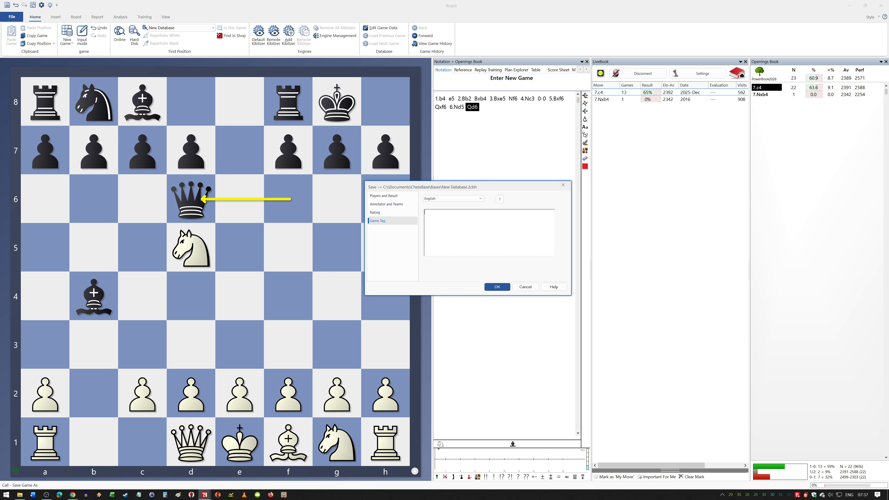
click(497, 287)
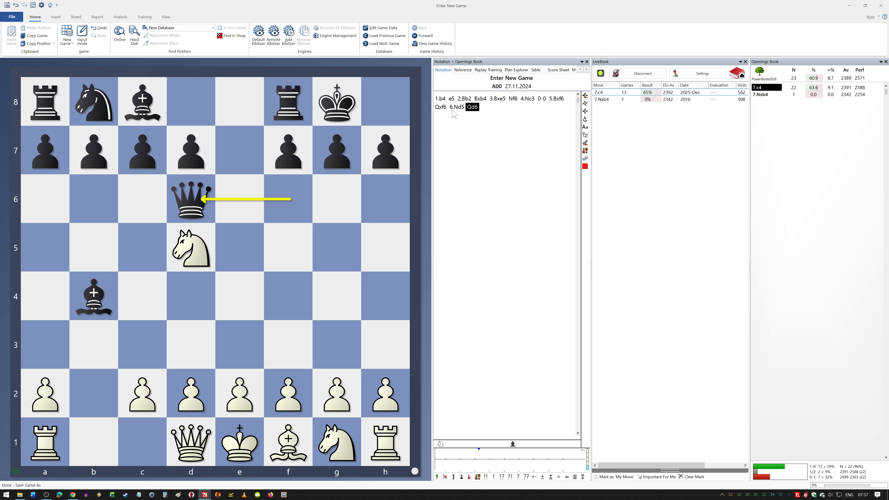
click(880, 8)
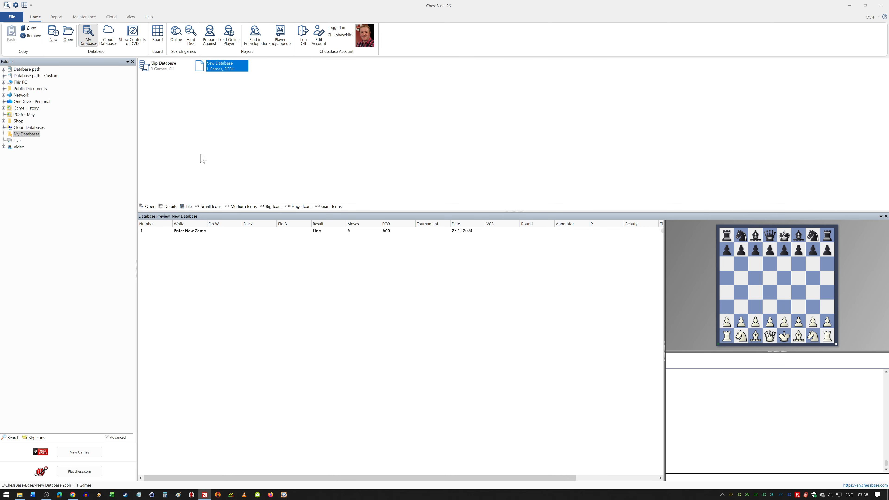
Preview the saved game in New Database and replay its moves through 6.Nd5 on the preview board
click(197, 231)
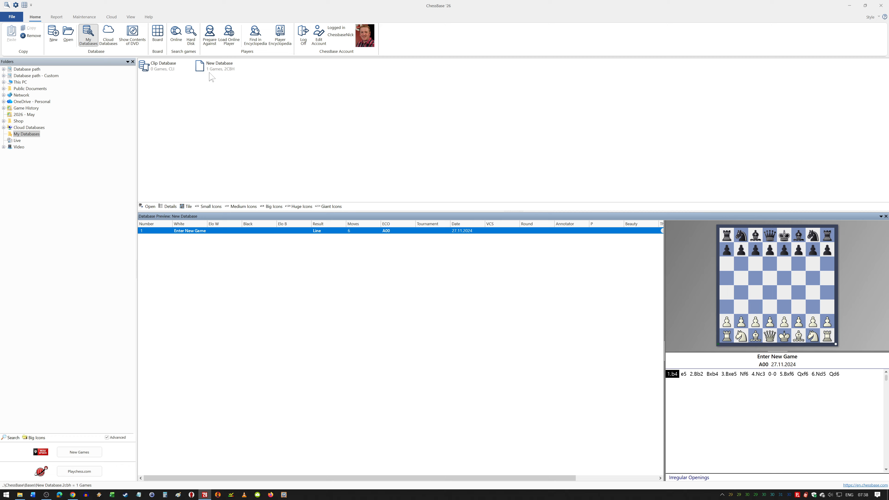
click(217, 65)
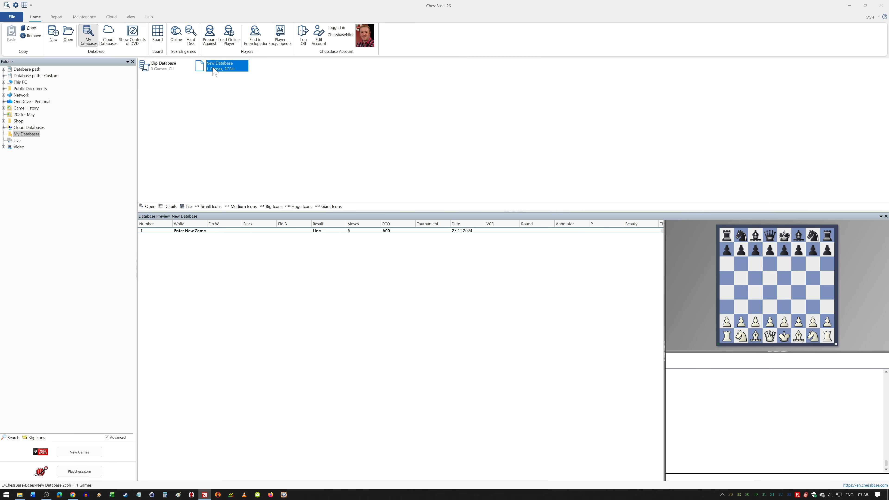
click(183, 231)
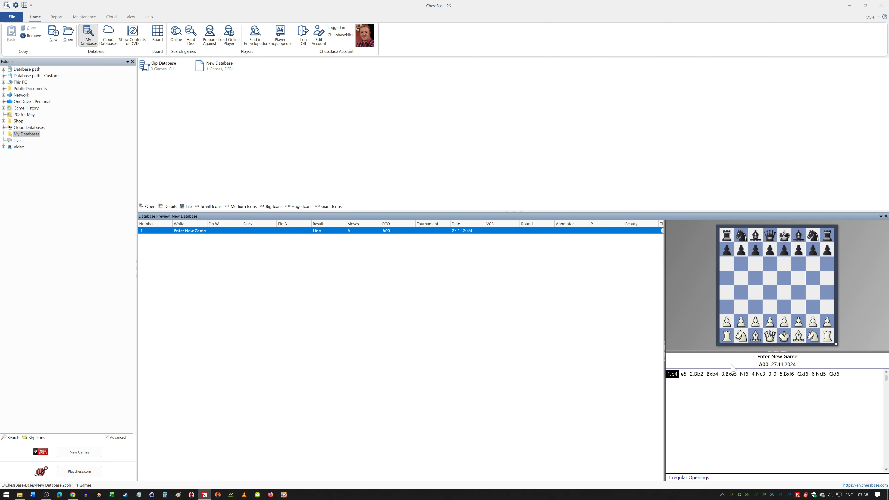
click(707, 375)
click(726, 376)
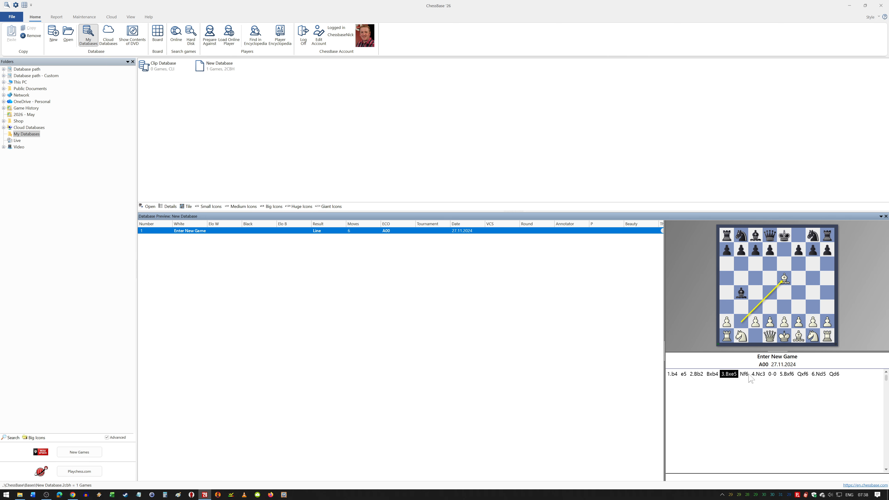
click(749, 375)
click(758, 376)
click(772, 376)
click(791, 376)
click(803, 376)
click(819, 376)
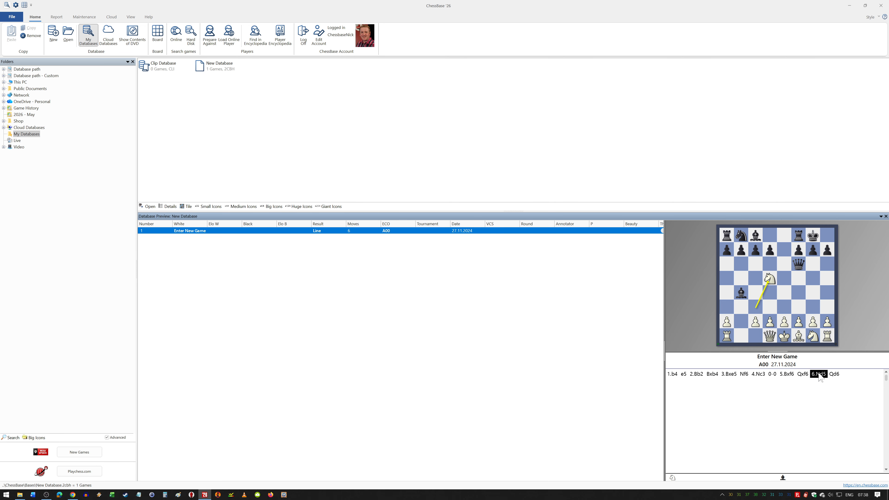